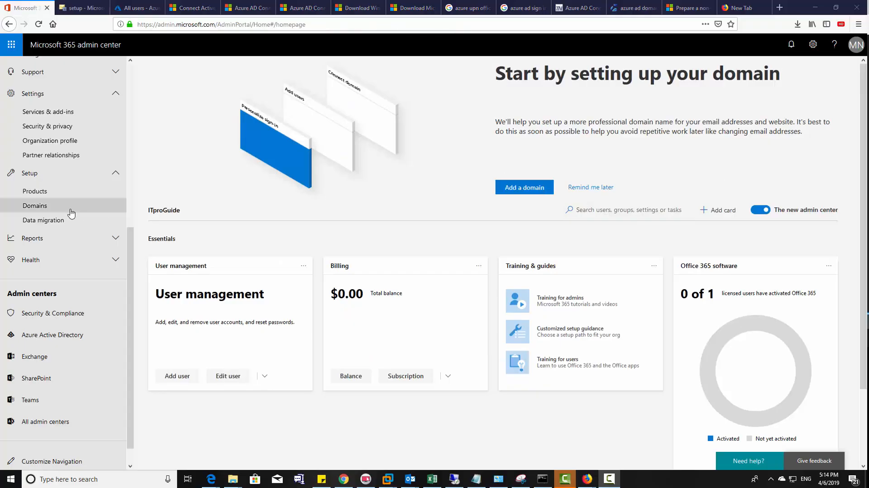
- Download HybridSetup.exe from the Exchange tile on the Data migration page and confirm it saved
{"action": "left_click", "coordinate": [61, 221]}
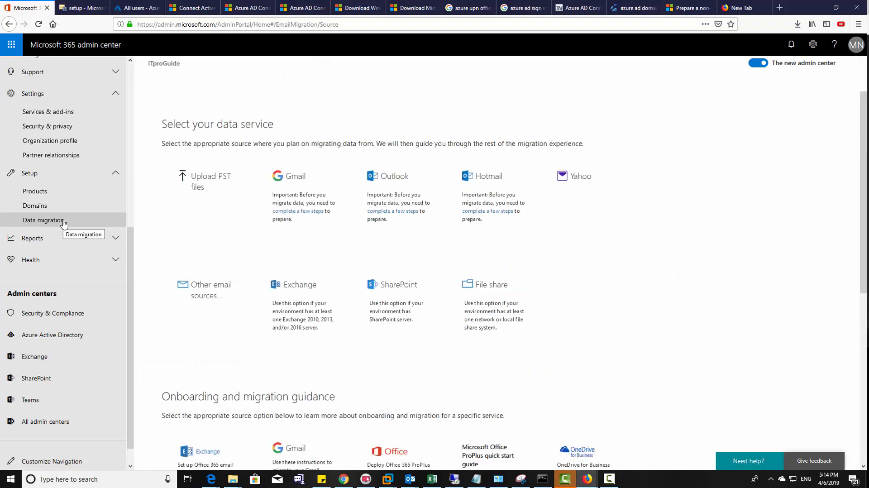
{"action": "left_click", "coordinate": [273, 300]}
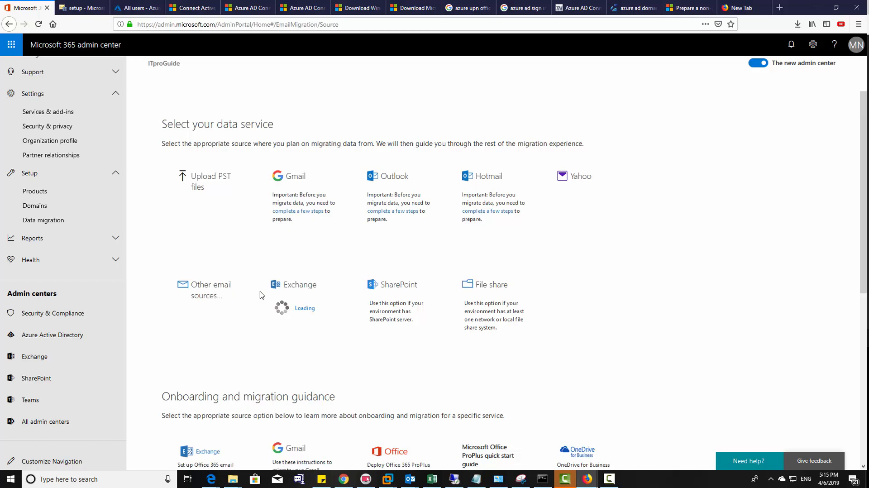
{"action": "left_click_drag", "start_coordinate": [486, 128], "coordinate": [807, 142]}
{"action": "left_click", "coordinate": [767, 249]}
{"action": "left_click", "coordinate": [553, 280]}
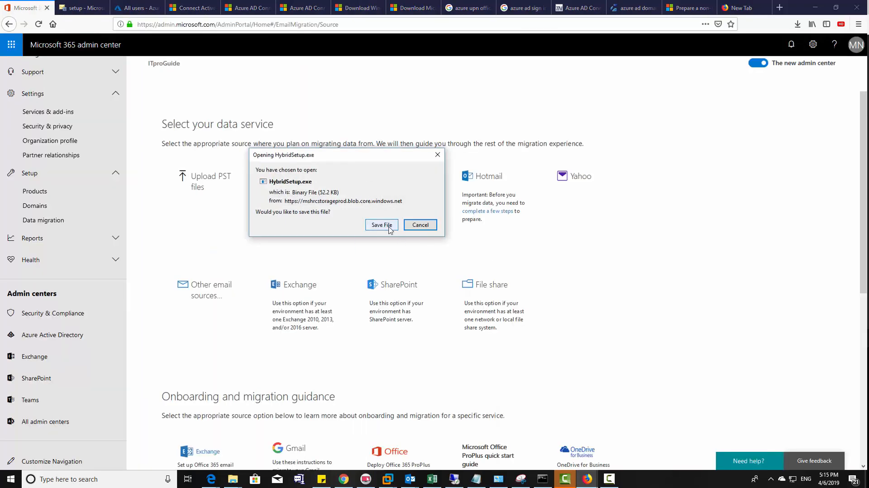
{"action": "left_click", "coordinate": [389, 230]}
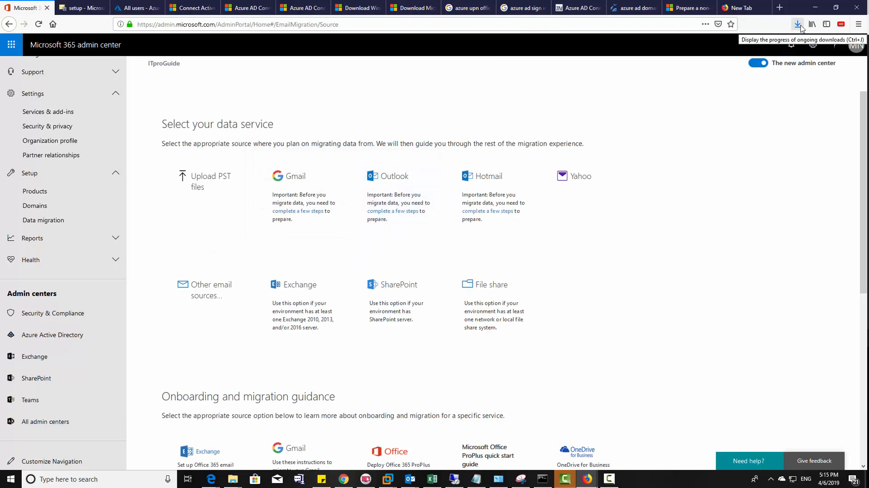
{"action": "left_click", "coordinate": [798, 24]}
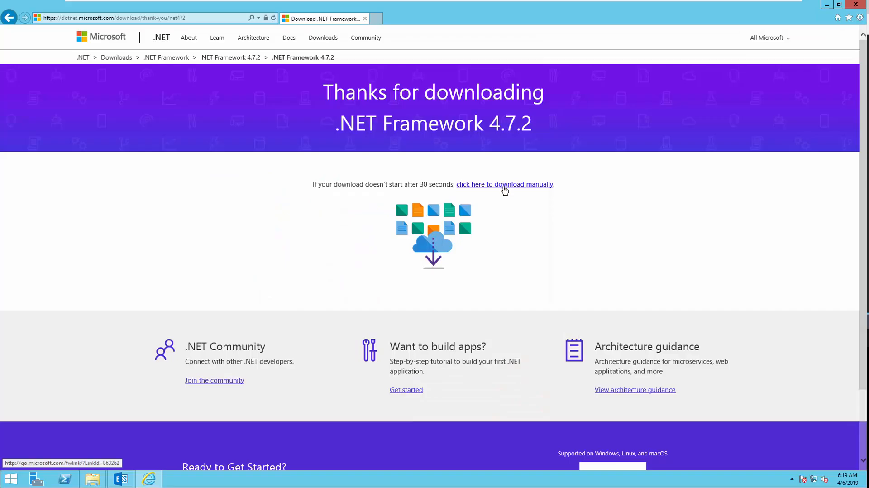
- Start the manual .NET Framework download and accept the three security alerts
{"action": "left_click", "coordinate": [503, 186]}
{"action": "left_click", "coordinate": [418, 263]}
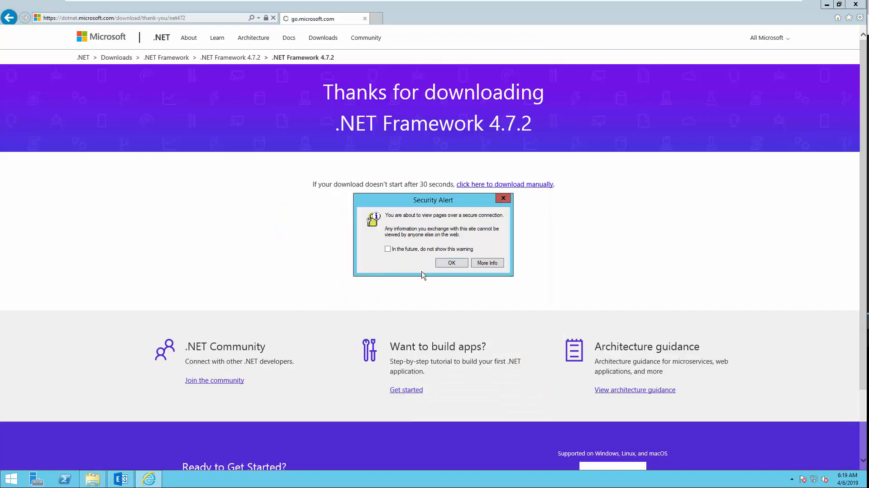
{"action": "left_click", "coordinate": [448, 266]}
{"action": "left_click", "coordinate": [519, 285]}
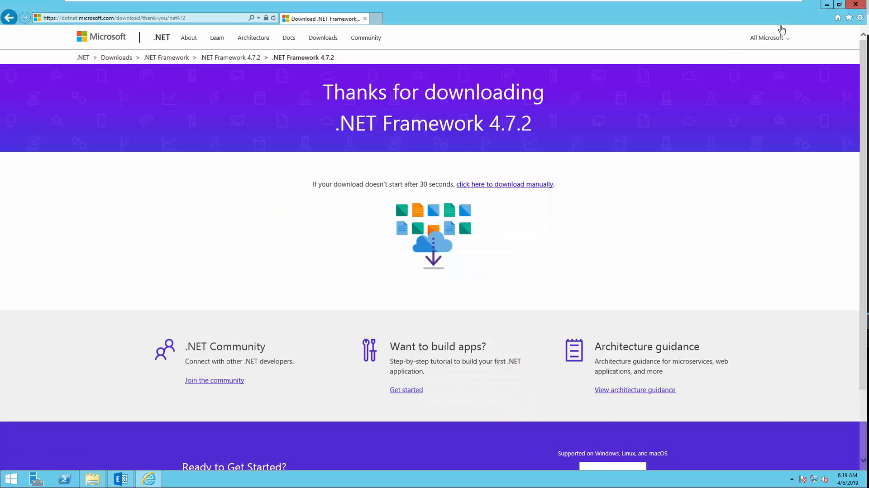
- Paste and run the .NET Framework 4.6.2 installer on the desktop, then restart the server
{"action": "left_click", "coordinate": [825, 4]}
{"action": "right_click", "coordinate": [466, 88]}
{"action": "left_click", "coordinate": [486, 126]}
{"action": "left_click", "coordinate": [486, 340]}
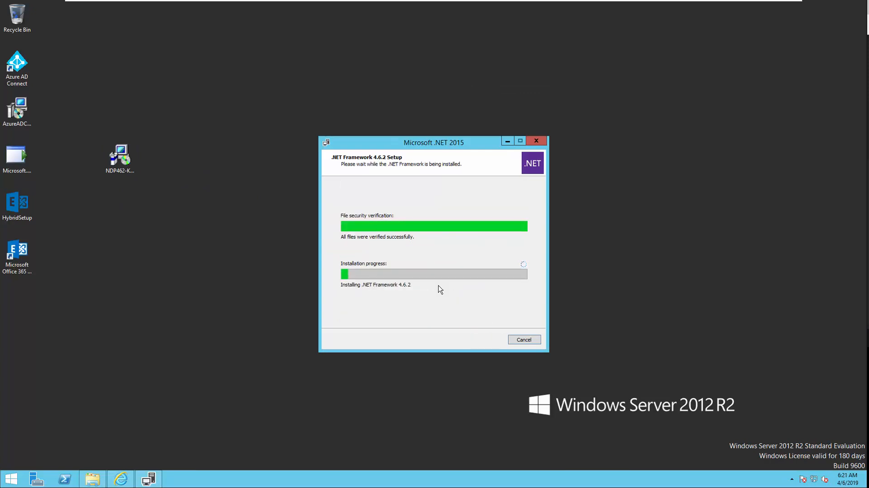
{"action": "left_click", "coordinate": [520, 341]}
{"action": "key", "text": "Return"}
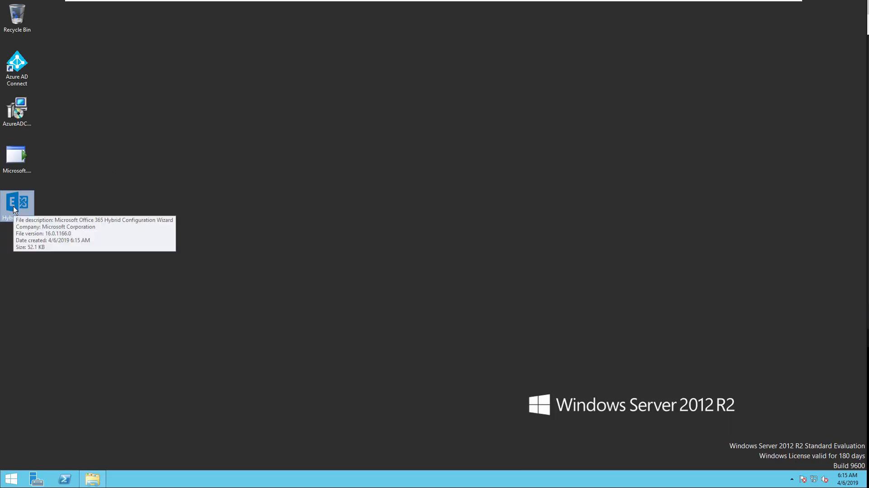
- Launch HybridSetup from the desktop, allow it to run, and pass the welcome page
{"action": "double_click", "coordinate": [14, 209]}
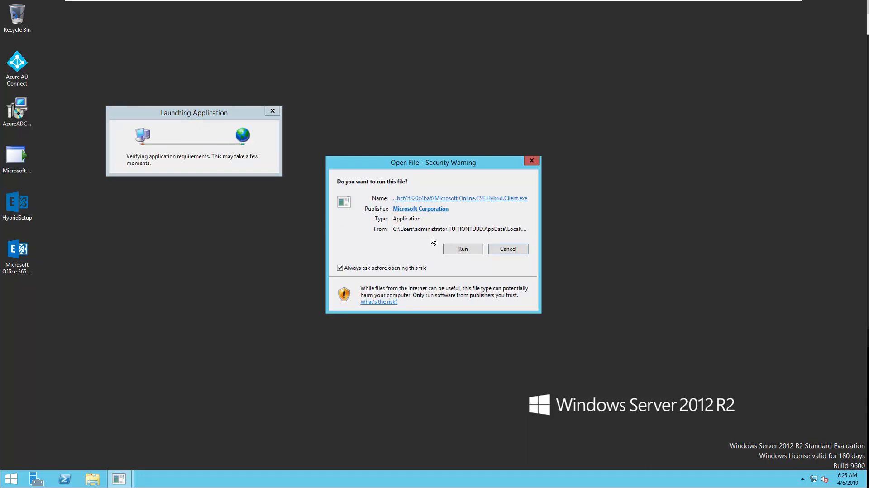
{"action": "left_click", "coordinate": [463, 248]}
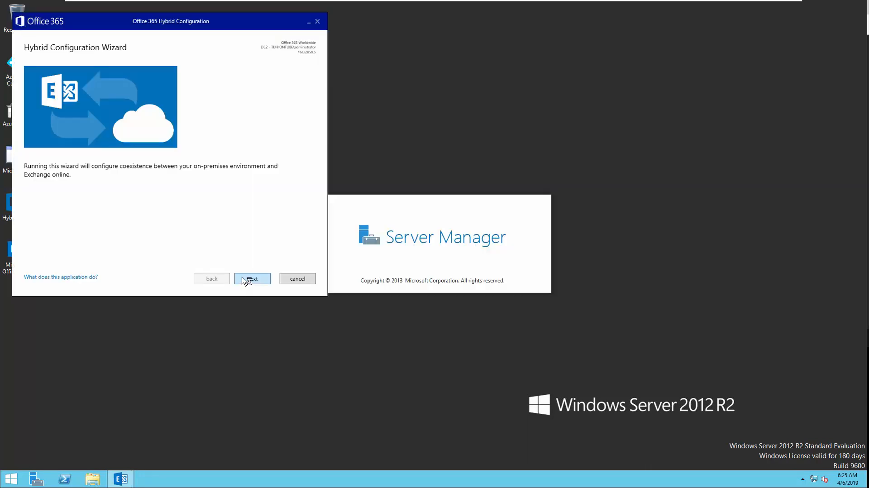
{"action": "left_click", "coordinate": [246, 279]}
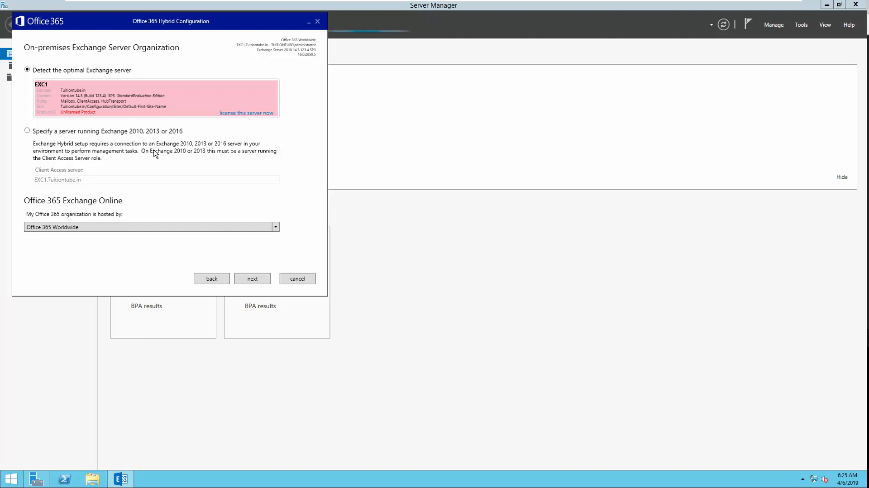
- Keep Office 365 Worldwide as the hosting environment and continue to credentials
{"action": "left_click", "coordinate": [138, 227]}
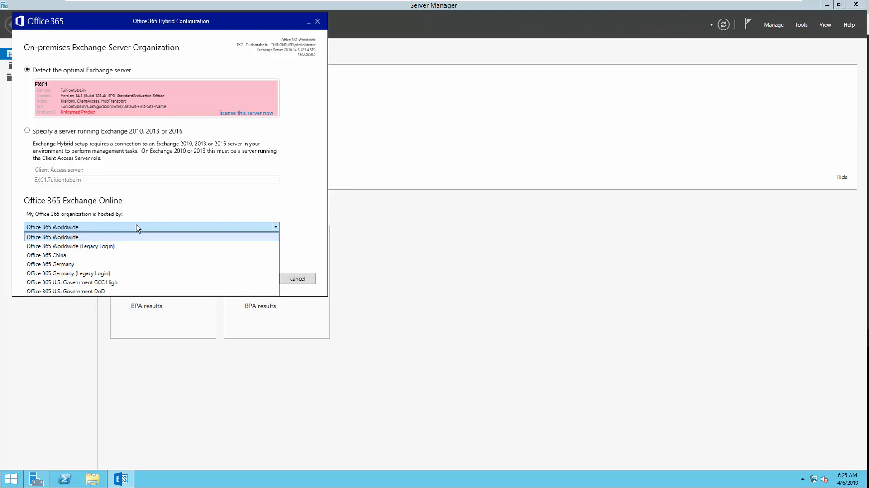
{"action": "left_click", "coordinate": [138, 227]}
{"action": "left_click", "coordinate": [262, 282]}
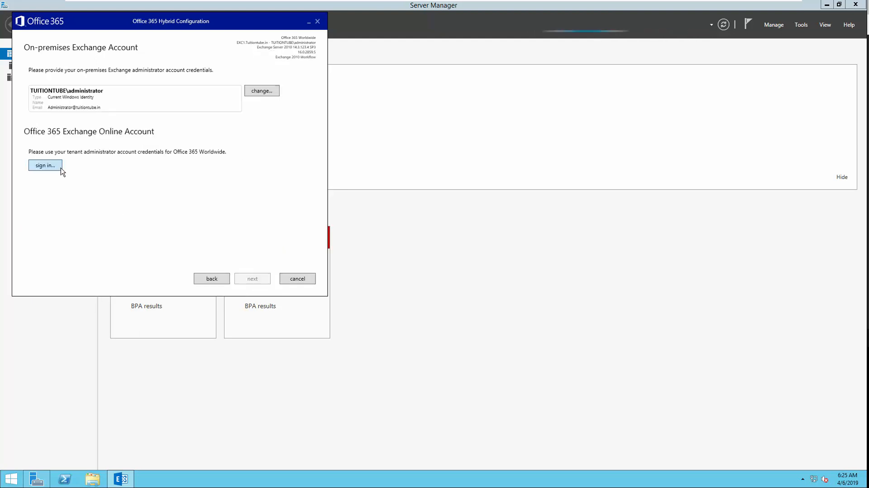
- Sign in with the Office 365 tenant admin e-mail and password, then start gathering configuration
{"action": "left_click", "coordinate": [61, 167]}
{"action": "left_click", "coordinate": [498, 193]}
{"action": "left_click", "coordinate": [368, 149]}
{"action": "type", "text": "********"}
{"action": "left_click", "coordinate": [495, 193]}
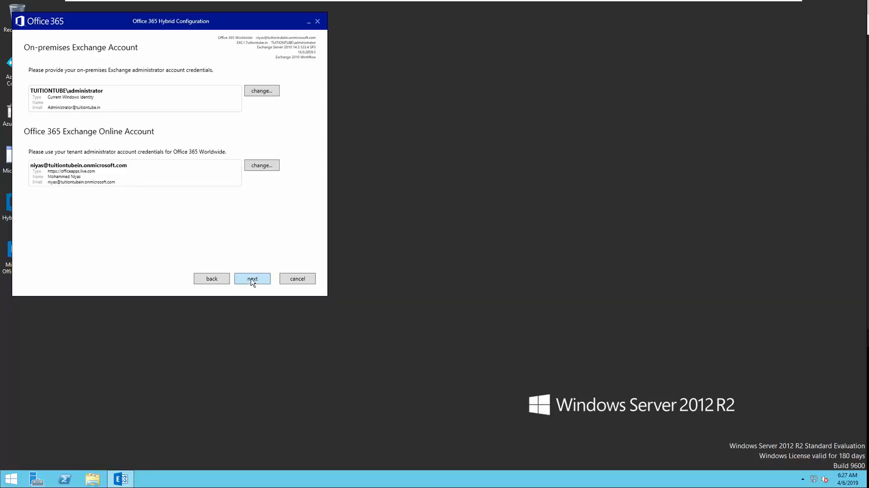
{"action": "left_click", "coordinate": [252, 281]}
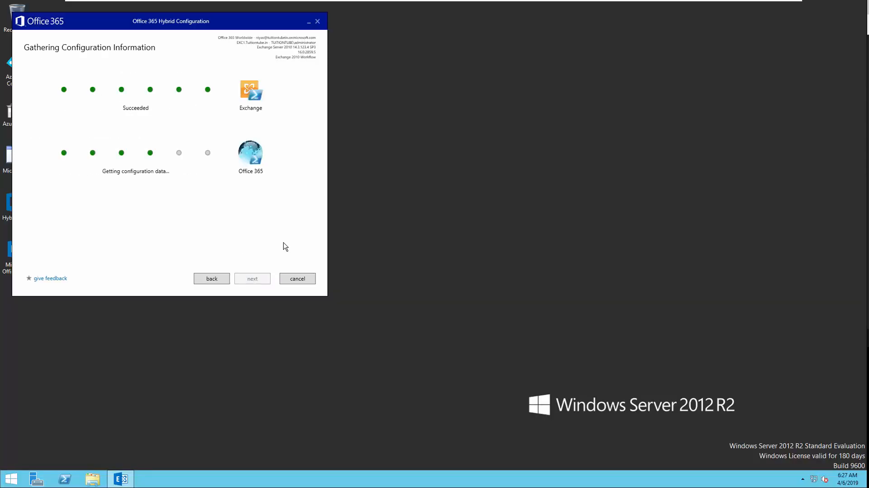
- After configuration gathering succeeds, select Full Hybrid Configuration and continue
{"action": "left_click", "coordinate": [255, 278]}
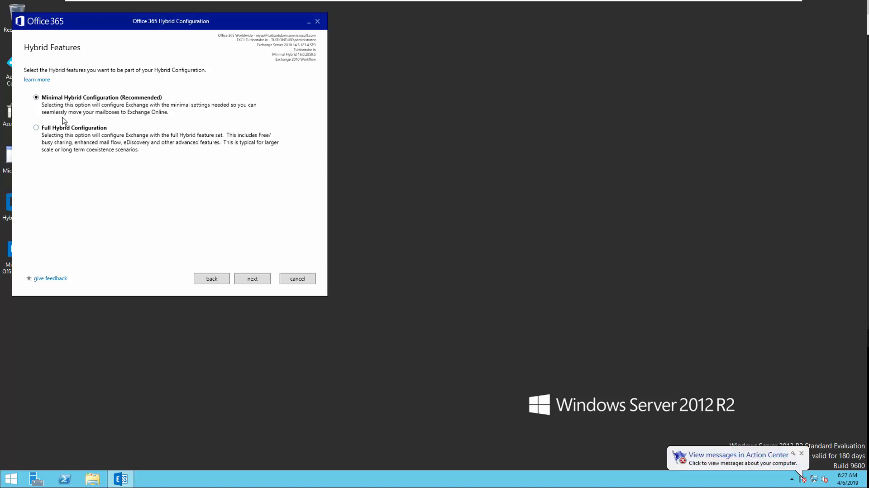
{"action": "left_click", "coordinate": [36, 130]}
{"action": "left_click", "coordinate": [252, 280]}
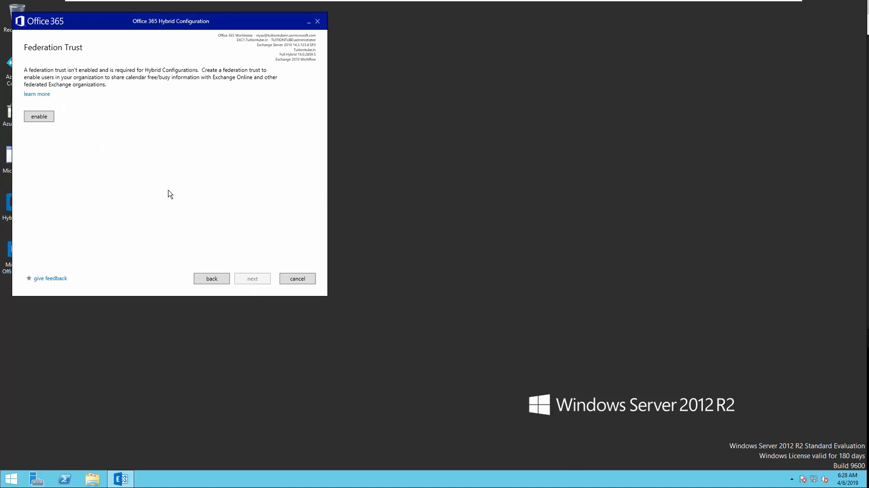
- Enable the federation trust and copy the Tuitiontube.in TXT token from Notepad
{"action": "left_click", "coordinate": [36, 118]}
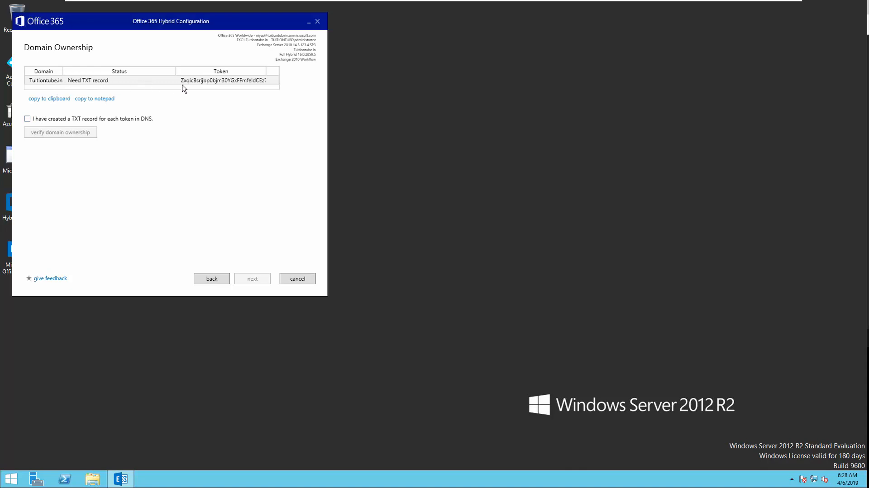
{"action": "left_click", "coordinate": [86, 100]}
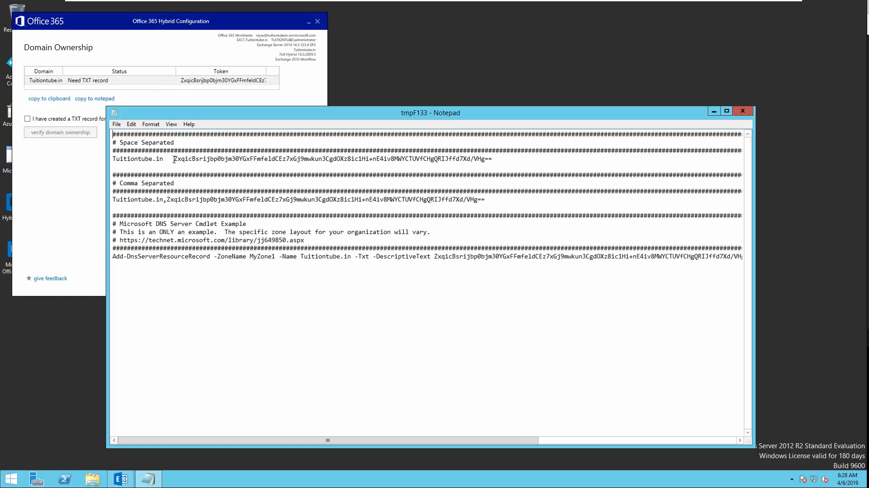
{"action": "double_click", "coordinate": [175, 160]}
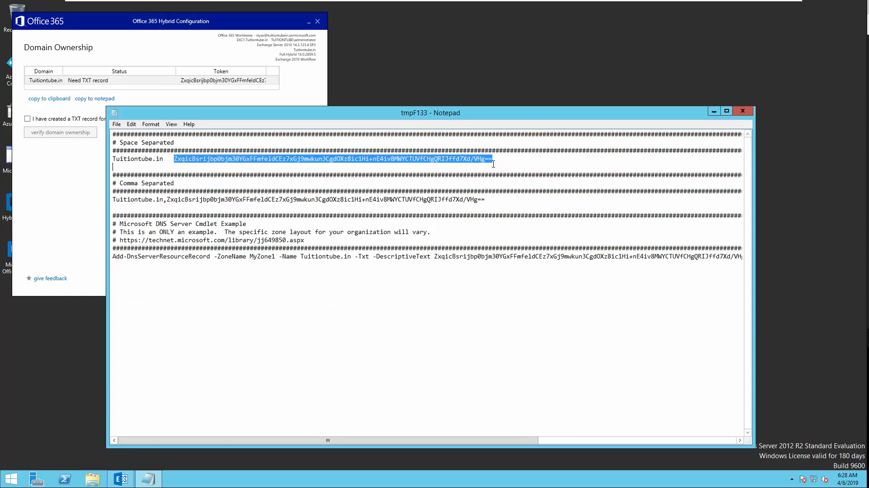
{"action": "right_click", "coordinate": [468, 159]}
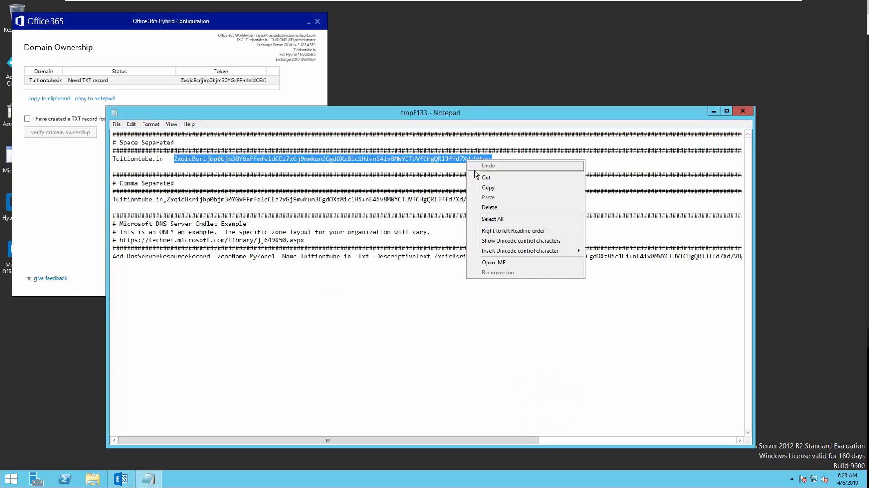
{"action": "left_click", "coordinate": [476, 188]}
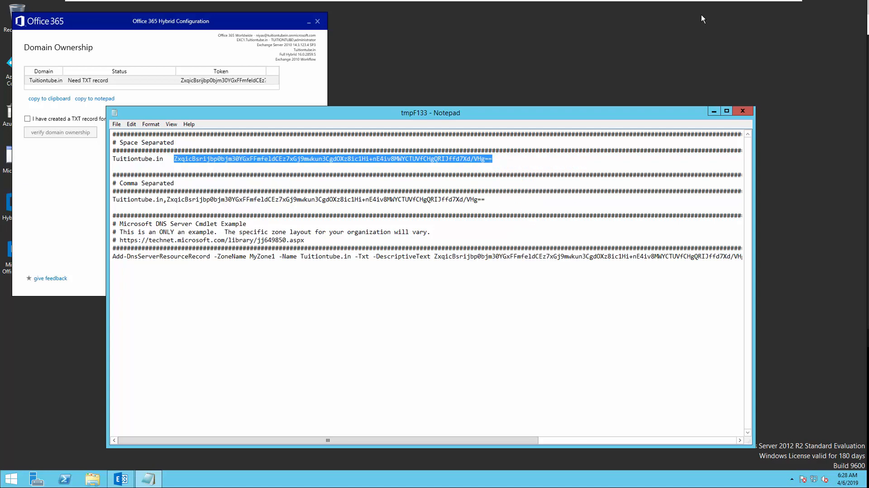
{"action": "left_click", "coordinate": [725, 4]}
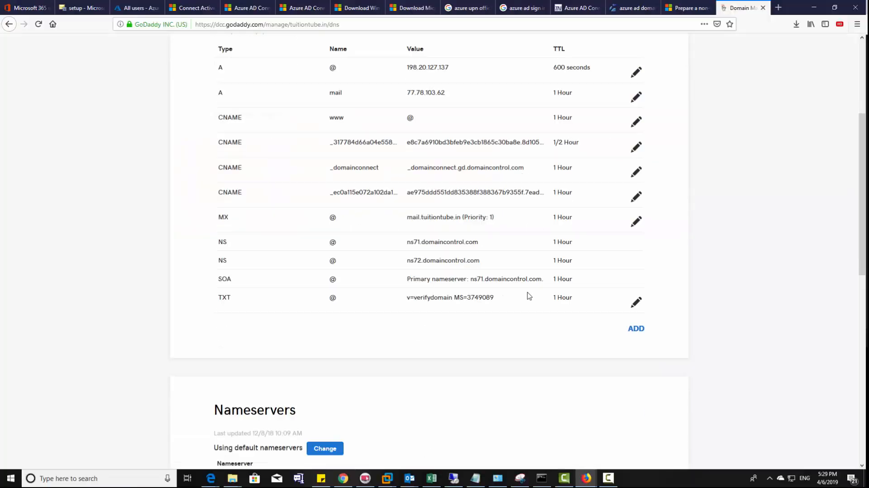
- Add and save a TXT record on host @ holding the pasted verification token
{"action": "left_click", "coordinate": [635, 328]}
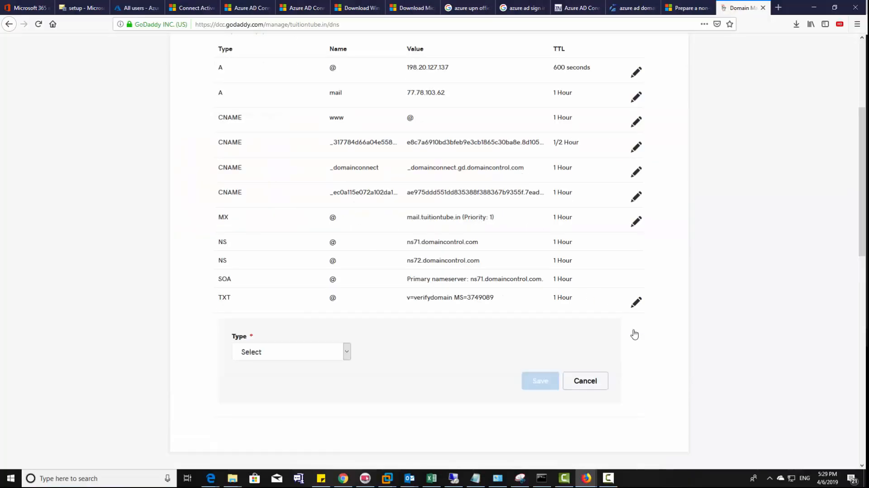
{"action": "left_click", "coordinate": [347, 352]}
{"action": "left_click", "coordinate": [271, 416]}
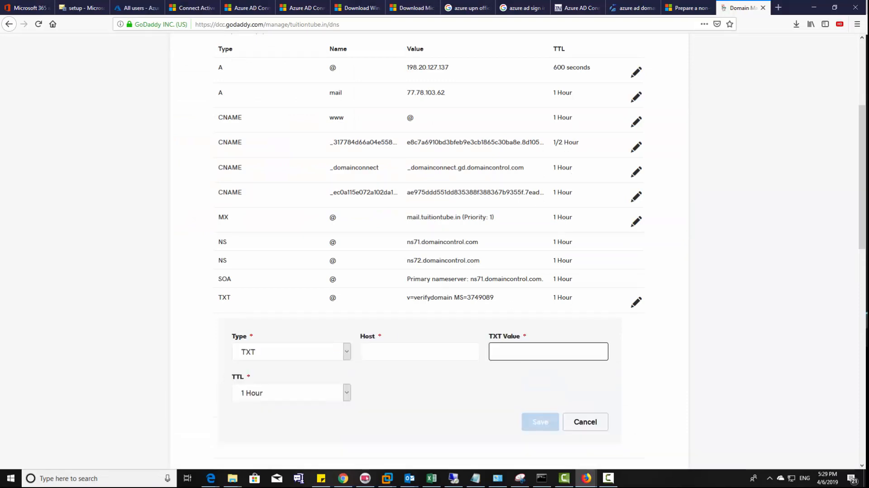
{"action": "left_click", "coordinate": [511, 354]}
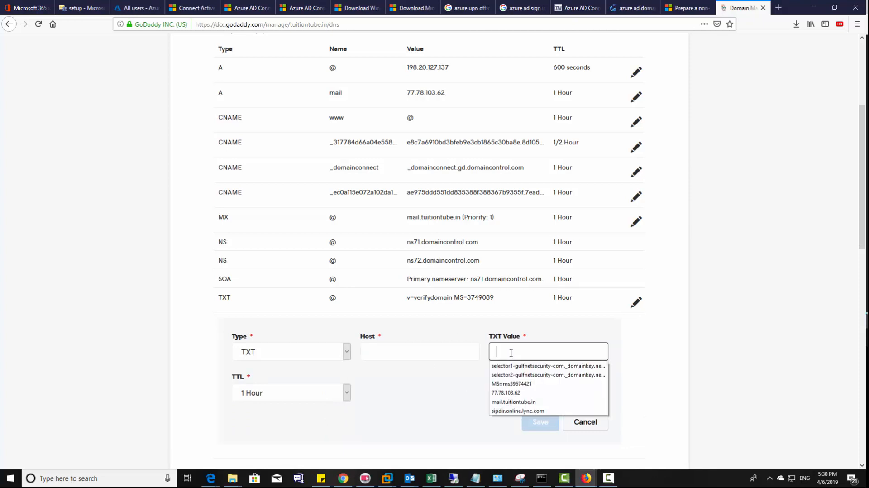
{"action": "key", "text": "ctrl+v"}
{"action": "left_click", "coordinate": [420, 353]}
{"action": "type", "text": "@"}
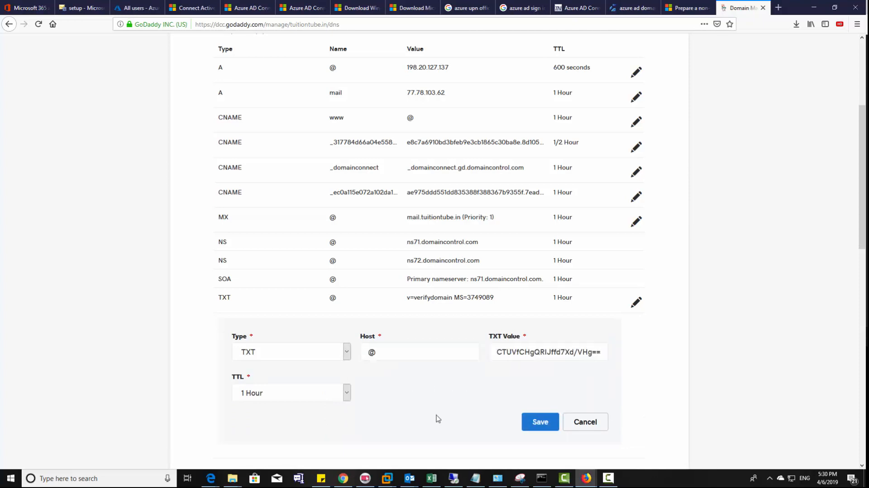
{"action": "left_click", "coordinate": [542, 428]}
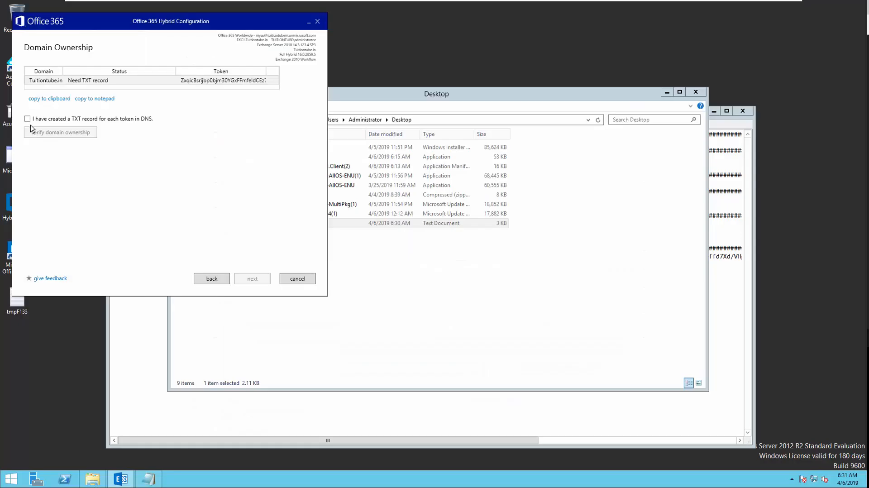
- Confirm the TXT record exists in DNS and verify ownership of Tuitiontube.in
{"action": "left_click", "coordinate": [28, 119]}
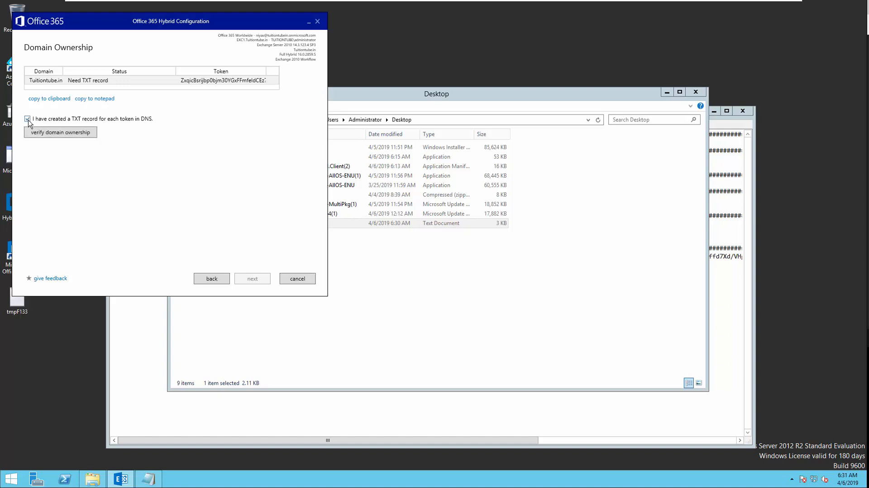
{"action": "left_click", "coordinate": [71, 136]}
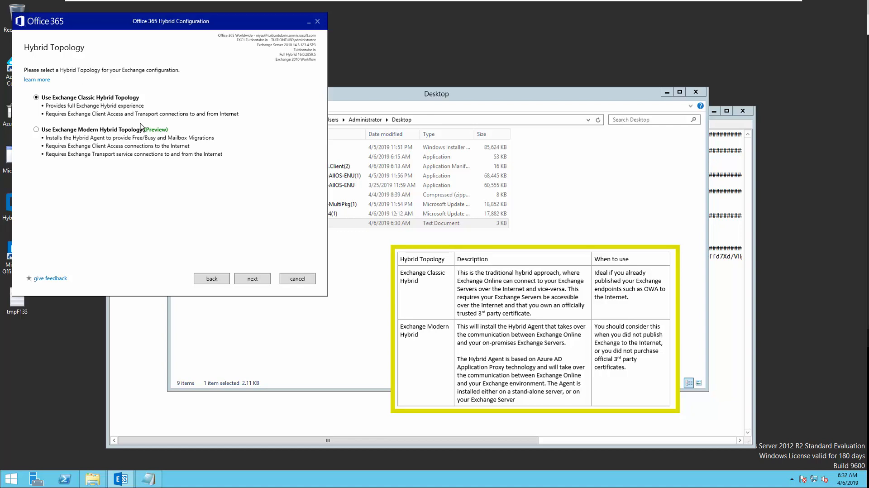
- Keep classic topology and save the on-premises administrator password for migration
{"action": "left_click", "coordinate": [264, 284]}
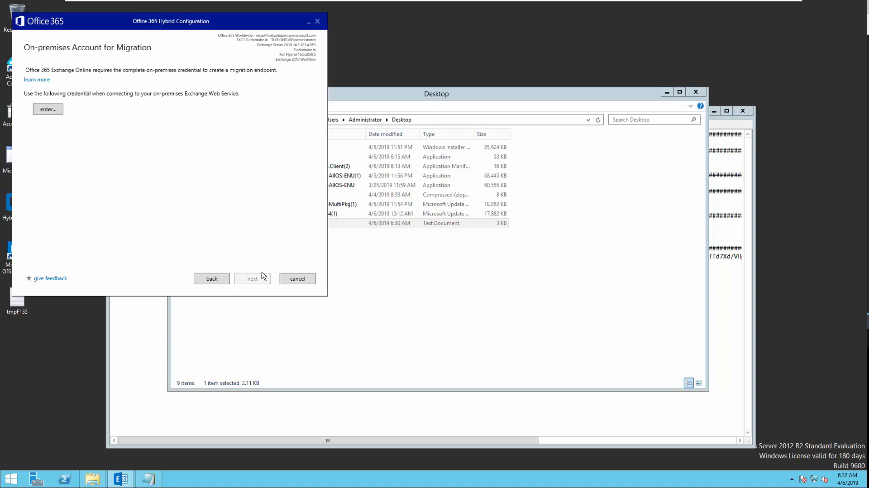
{"action": "left_click", "coordinate": [48, 110]}
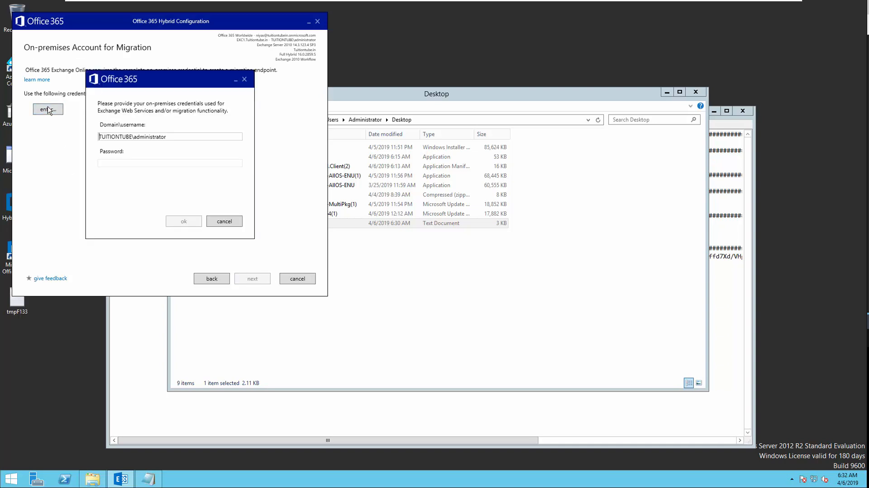
{"action": "left_click", "coordinate": [118, 163]}
{"action": "type", "text": "••••••••••••"}
{"action": "key", "text": "Return"}
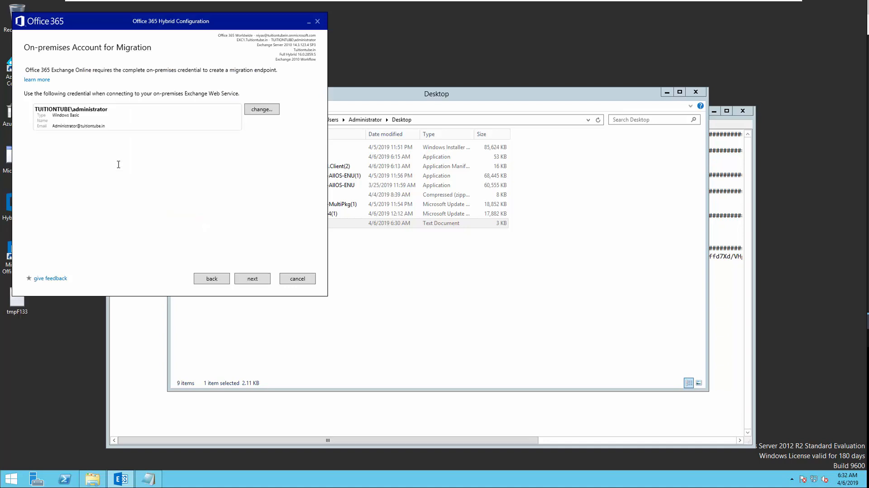
{"action": "left_click", "coordinate": [246, 283]}
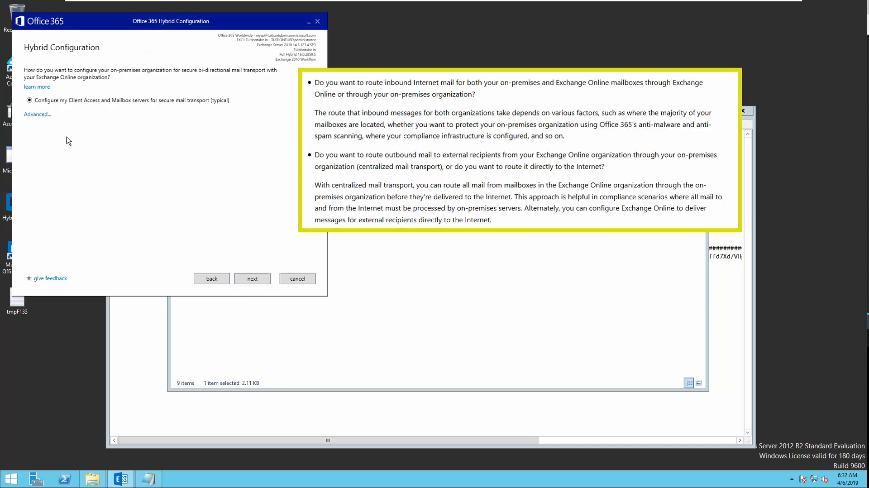
- Review the advanced transport options, leaving centralized mail transport unchecked, and continue
{"action": "left_click", "coordinate": [40, 115]}
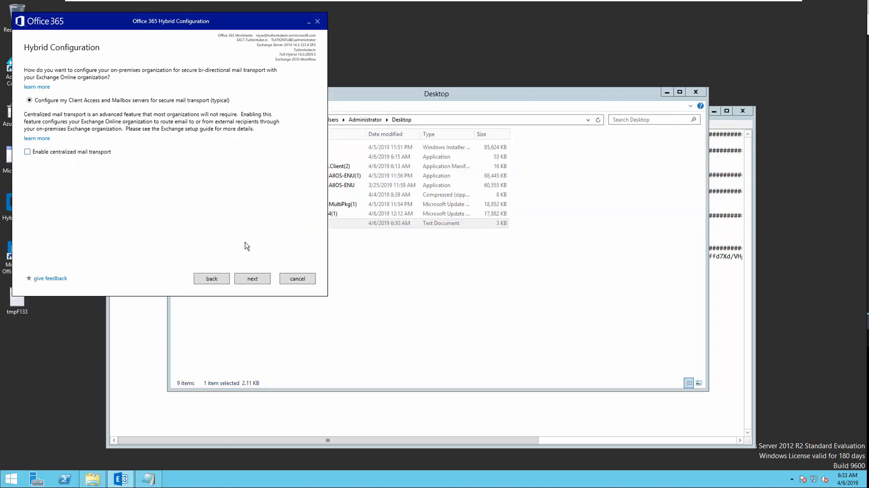
{"action": "left_click", "coordinate": [253, 280]}
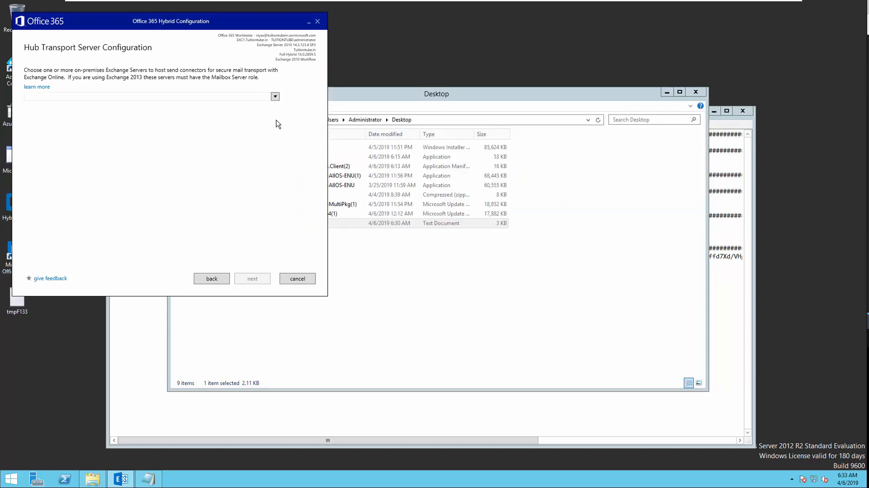
- Select EXC1 as the Exchange server hosting the send connectors and move on
{"action": "left_click", "coordinate": [275, 96]}
{"action": "left_click", "coordinate": [32, 122]}
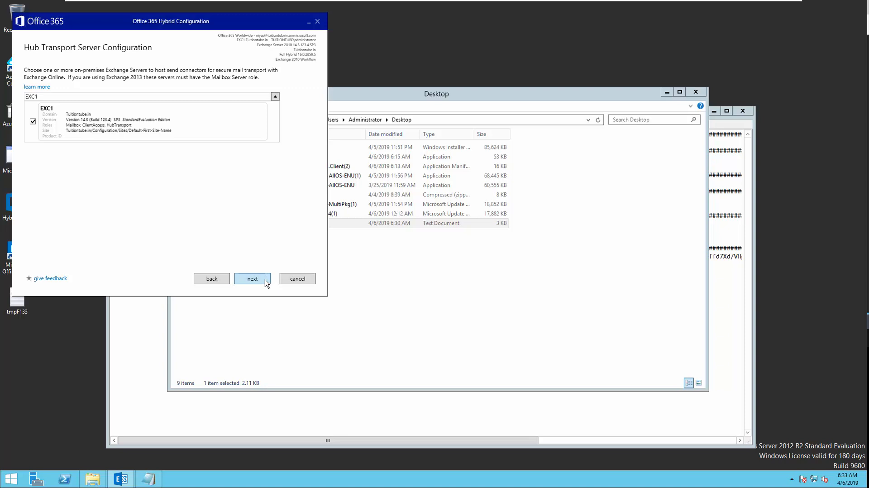
{"action": "left_click", "coordinate": [266, 281]}
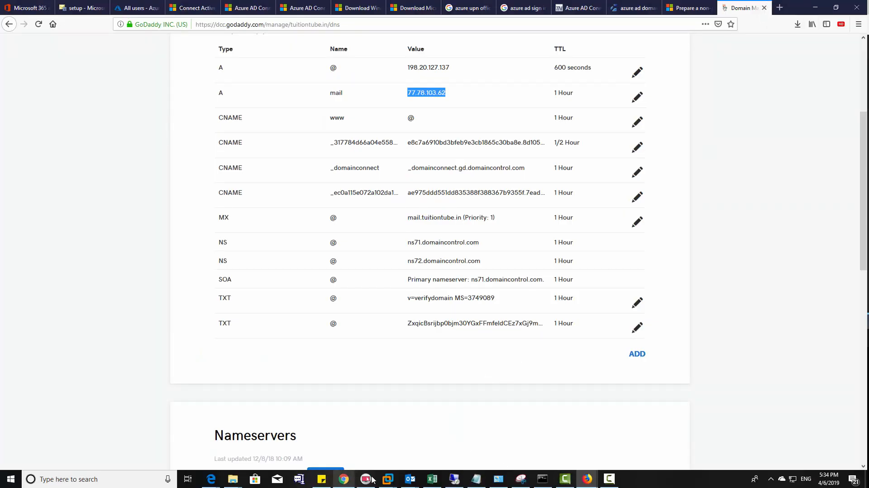
- Enter 77.78.103.62 as the transport servers' public IP address and continue
{"action": "left_click", "coordinate": [388, 479]}
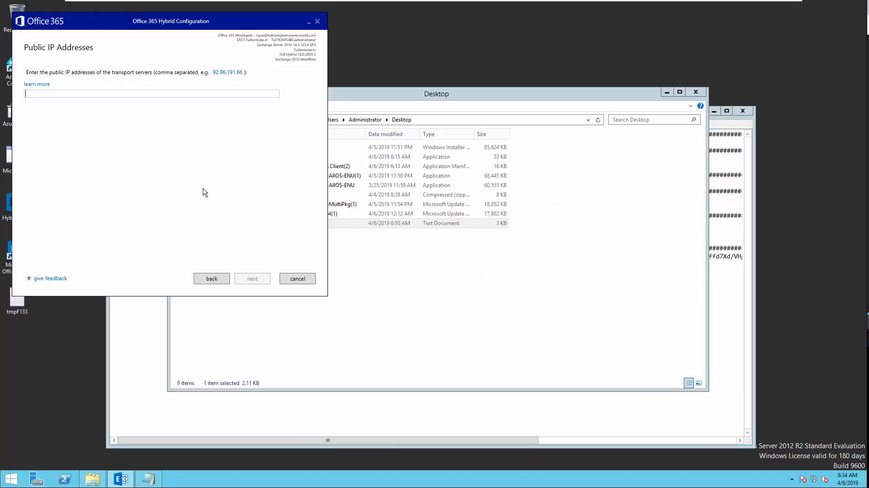
{"action": "type", "text": "77"}
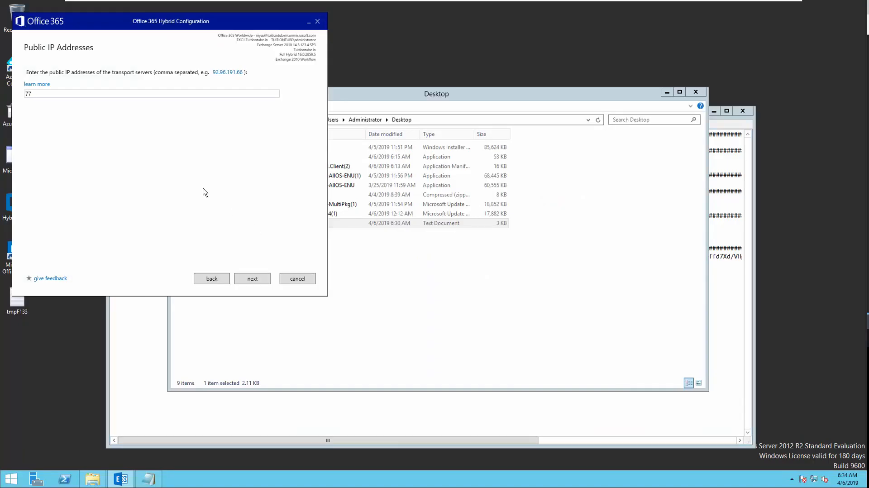
{"action": "type", "text": ".78.103."}
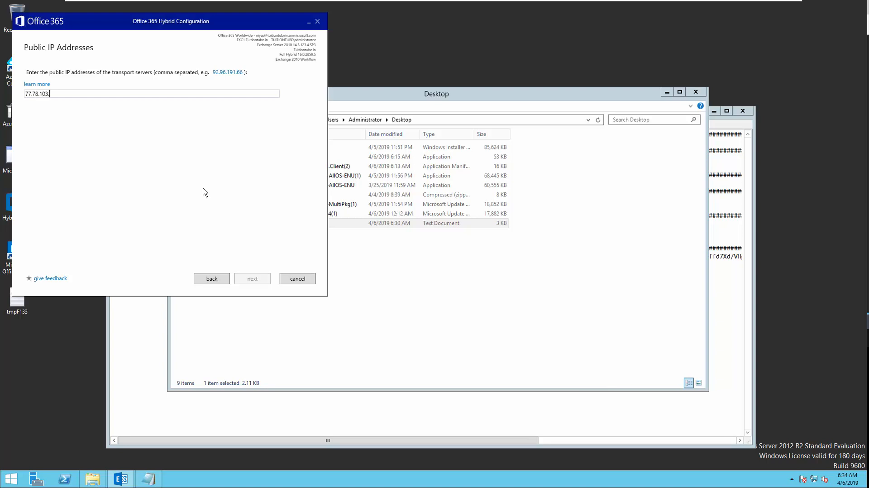
{"action": "type", "text": "62"}
{"action": "left_click", "coordinate": [261, 282]}
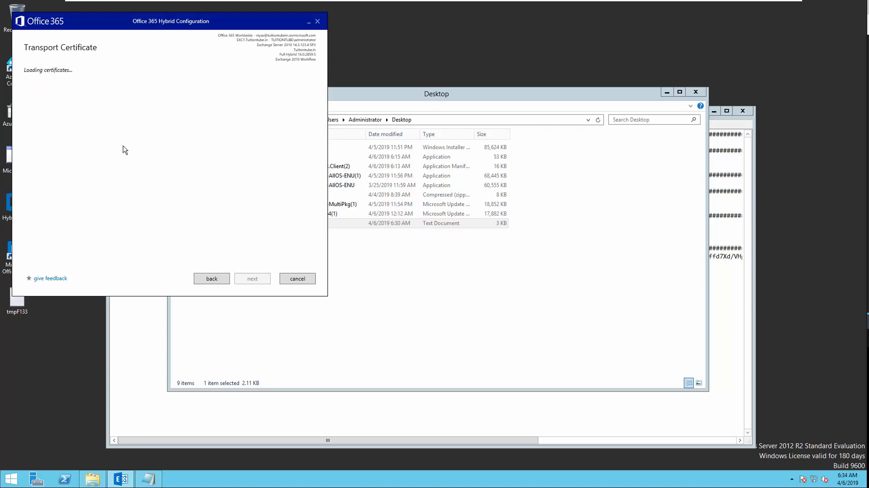
- Choose the *.tuitiontube.in certificate as the transport certificate
{"action": "left_click", "coordinate": [162, 96]}
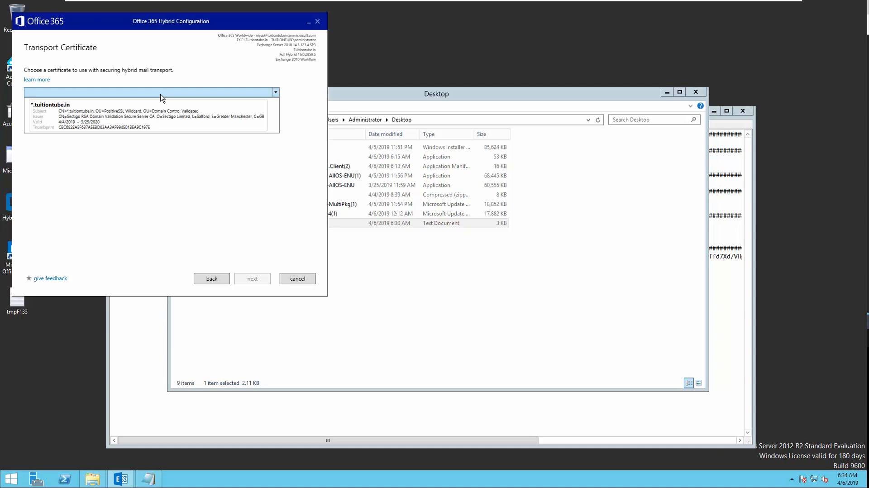
{"action": "left_click", "coordinate": [164, 125]}
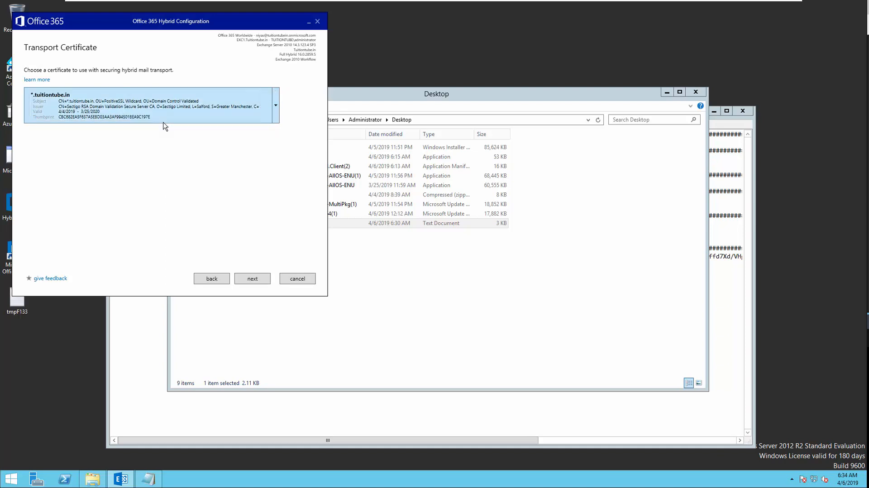
{"action": "left_click", "coordinate": [250, 281]}
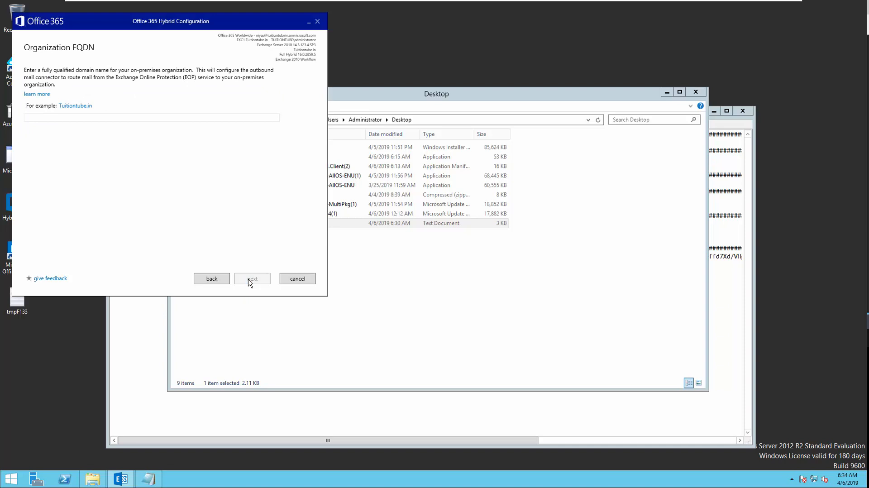
- Set the organization FQDN to tuitiontube.in and start the hybrid configuration update
{"action": "left_click", "coordinate": [86, 118]}
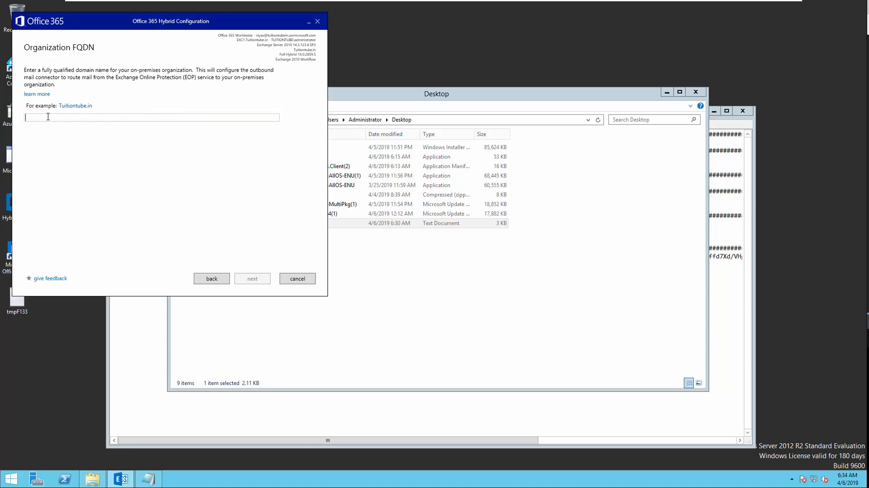
{"action": "type", "text": "tuitiontube"}
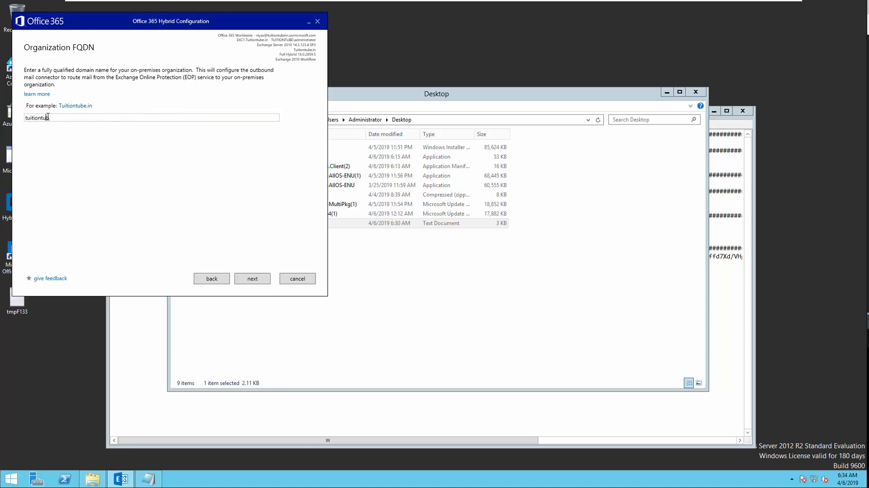
{"action": "type", "text": ".in"}
{"action": "left_click", "coordinate": [253, 279]}
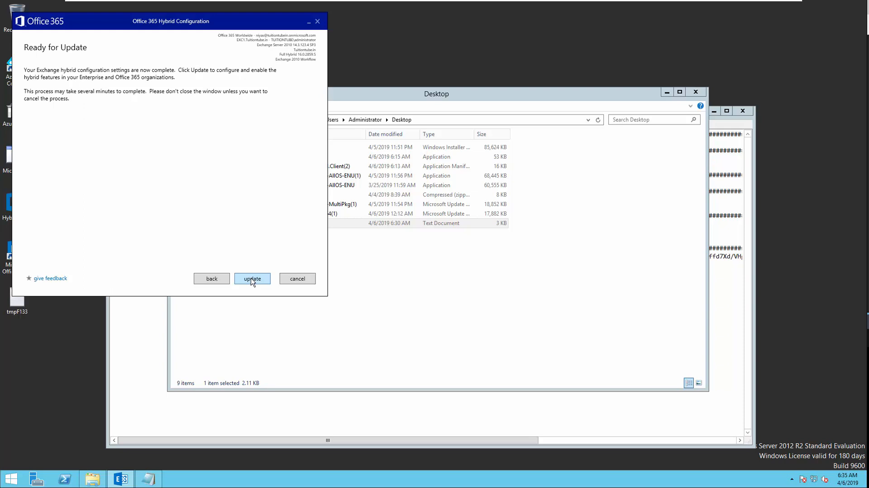
{"action": "left_click", "coordinate": [253, 280]}
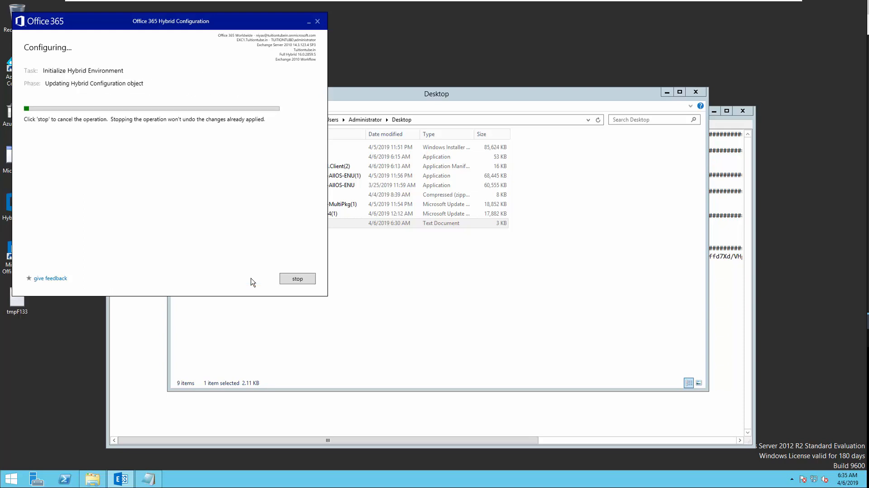